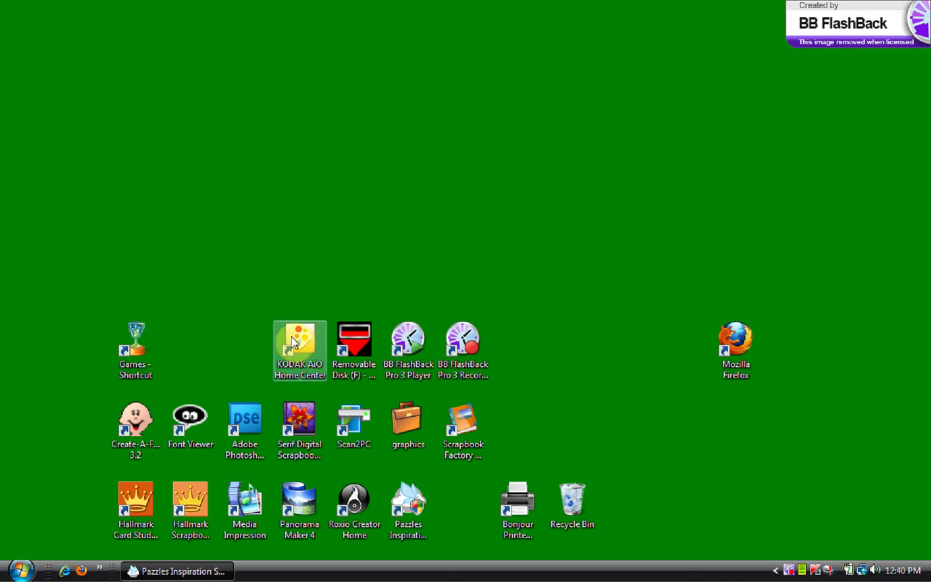
# Step: Use the Run box to open the Memorex UFD (G:) flash drive in Windows Explorer
pyautogui.click(23, 569)
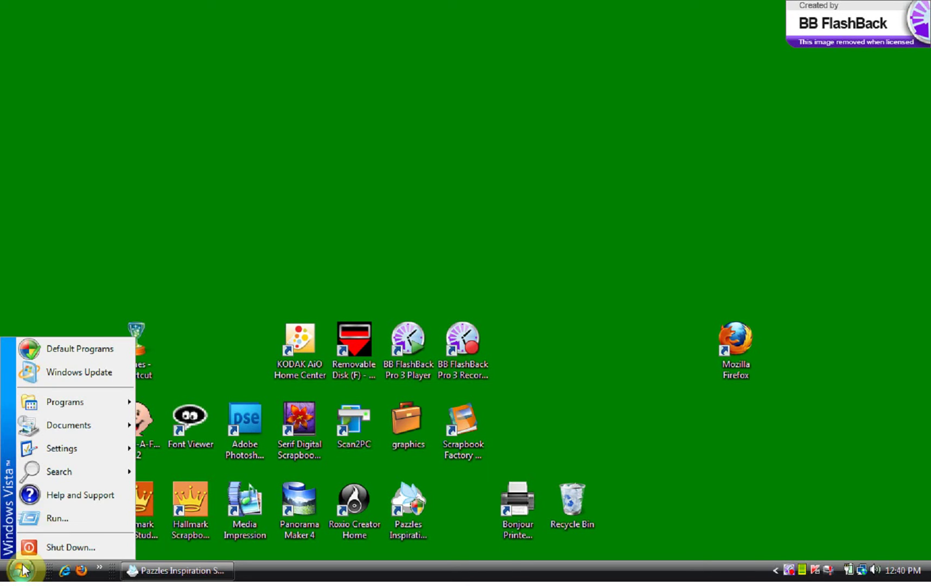
pyautogui.click(35, 520)
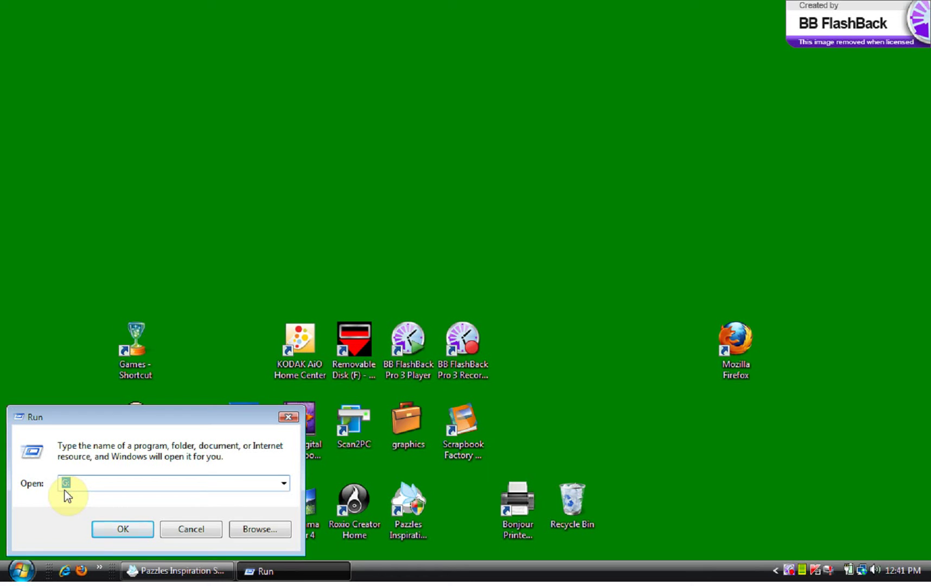
pyautogui.click(122, 533)
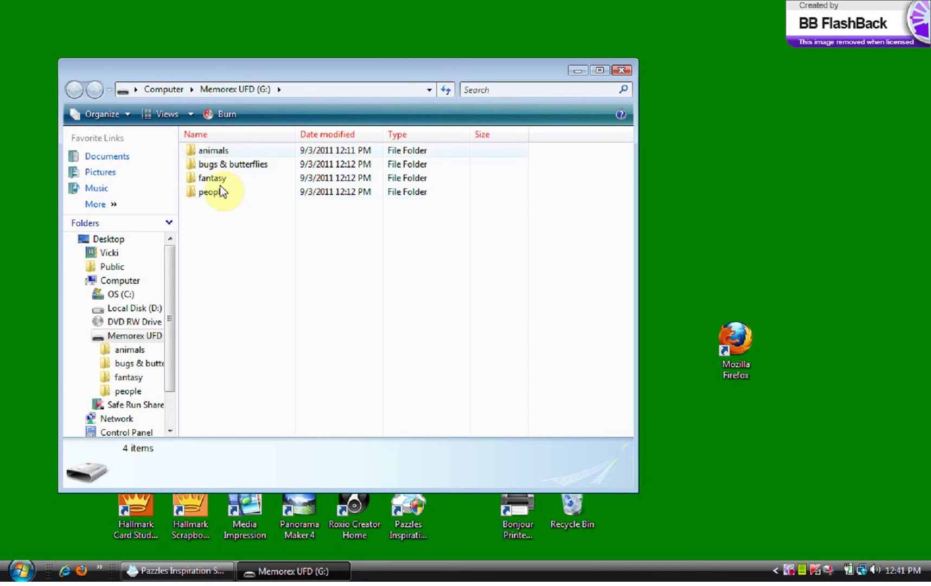
# Step: Go to the user's Downloads folder and select Cityscape.wpc
pyautogui.click(21, 576)
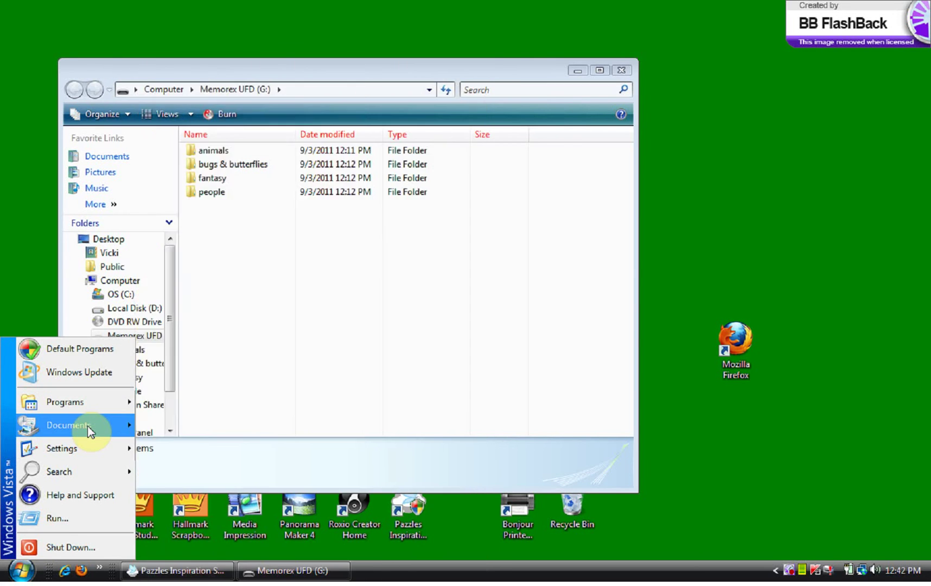
pyautogui.moveTo(88, 431)
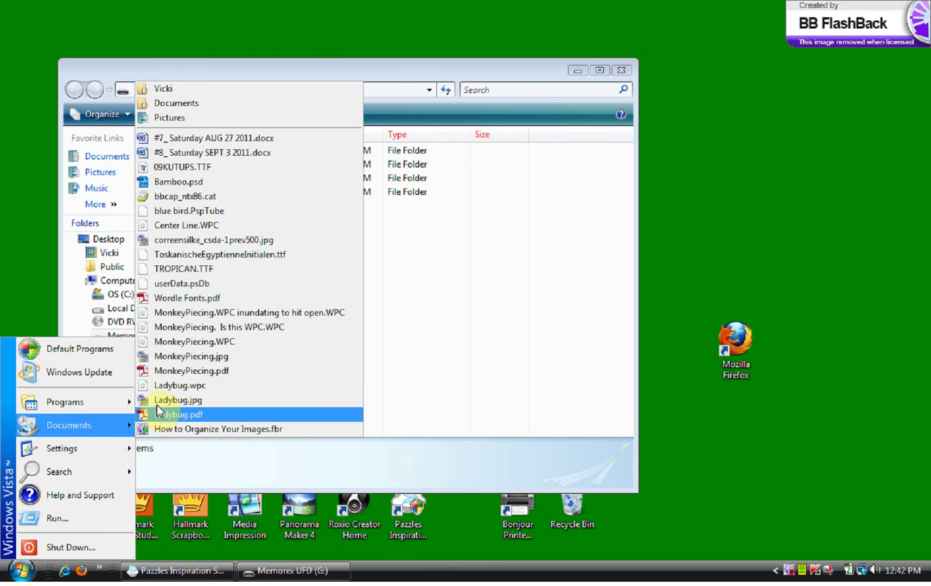
pyautogui.click(193, 91)
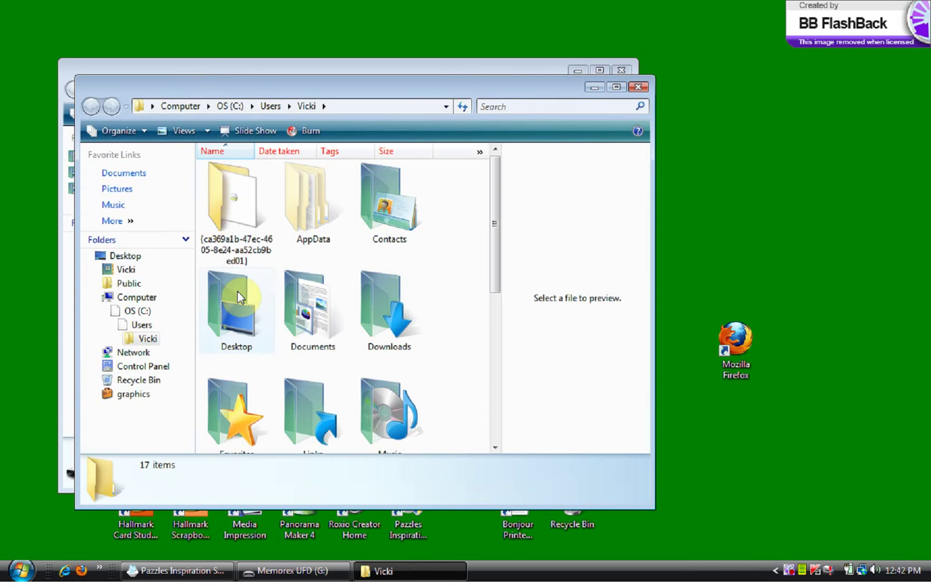
pyautogui.doubleClick(397, 326)
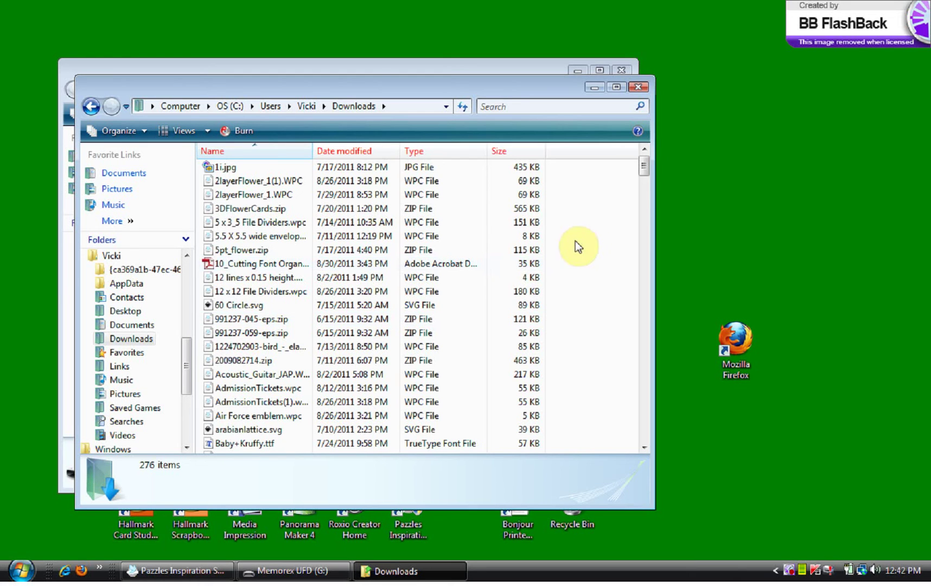
pyautogui.moveTo(646, 166); pyautogui.dragTo(648, 201)
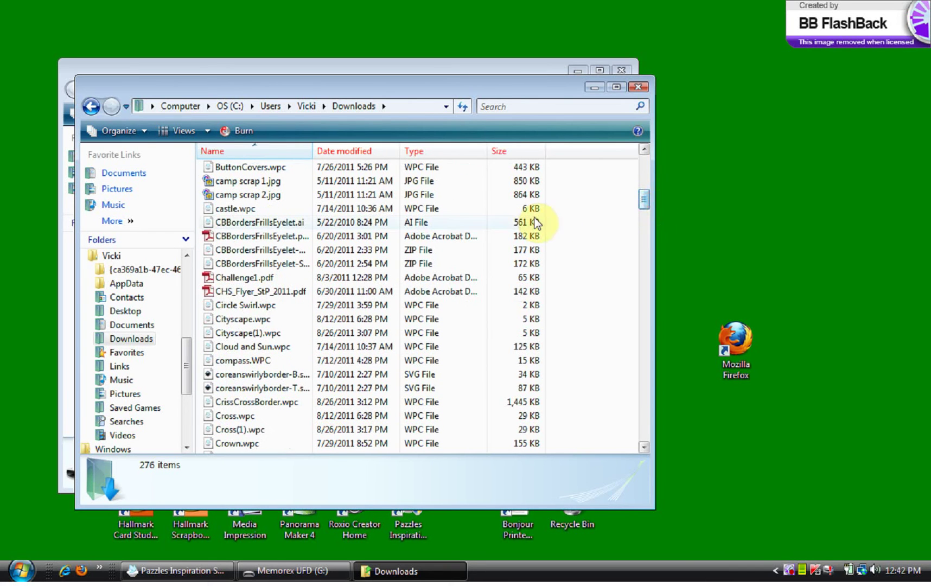
pyautogui.click(236, 320)
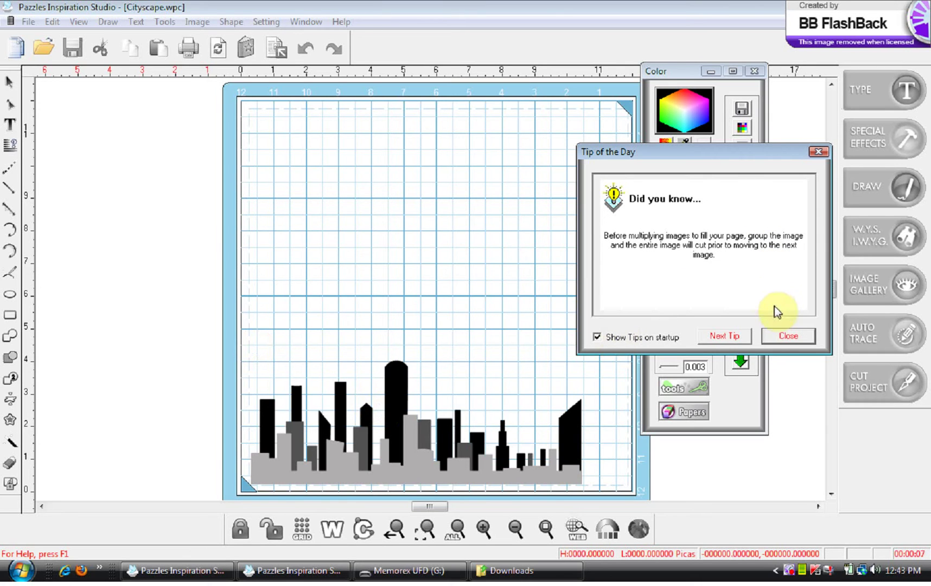
# Step: Close the Tip of the Day dialog over the Cityscape design
pyautogui.click(785, 341)
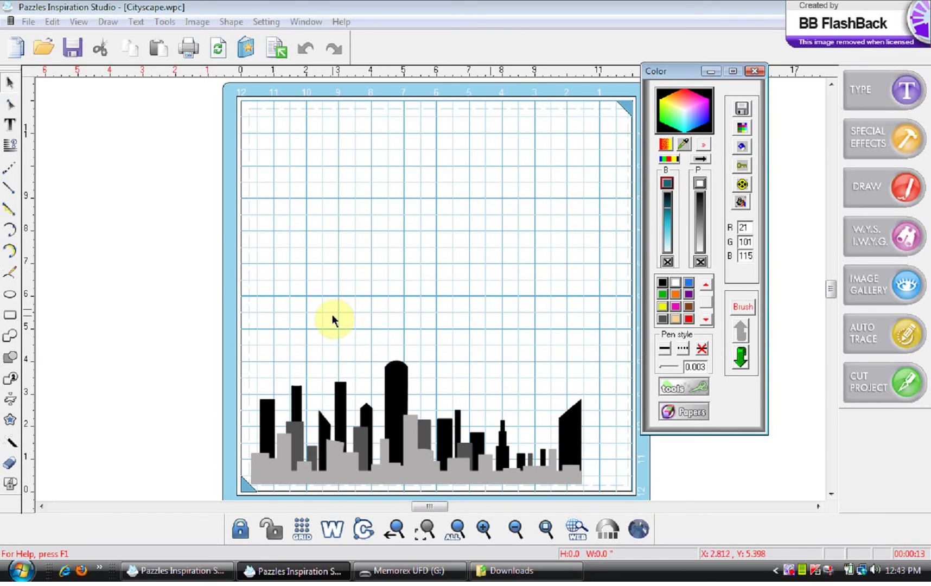
# Step: Select the whole skyline group and open the Image library
pyautogui.click(297, 398)
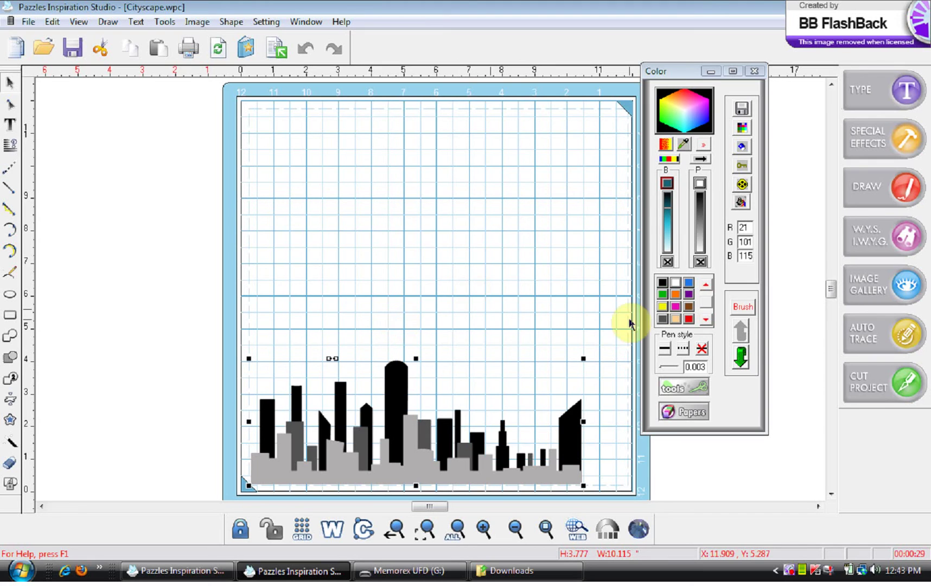
pyautogui.click(878, 283)
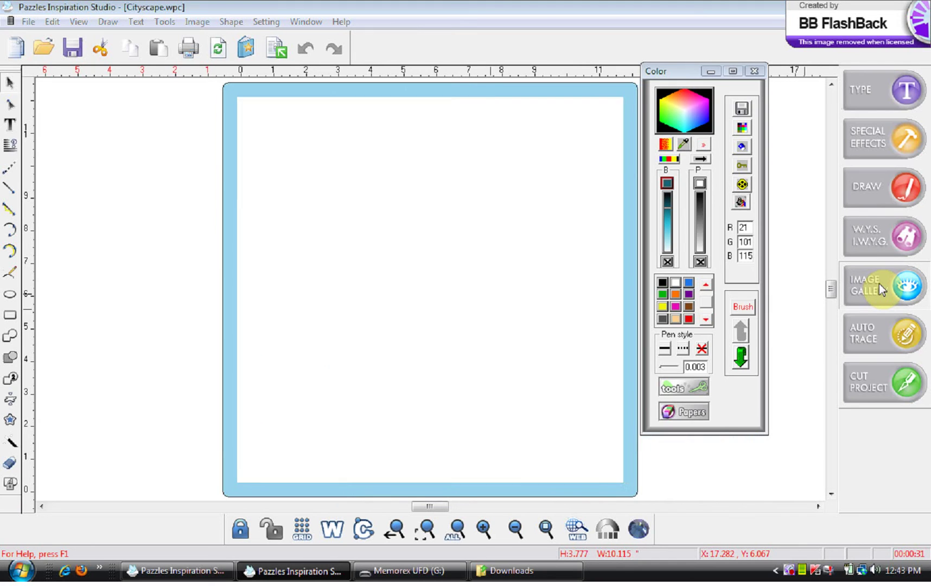
pyautogui.click(879, 283)
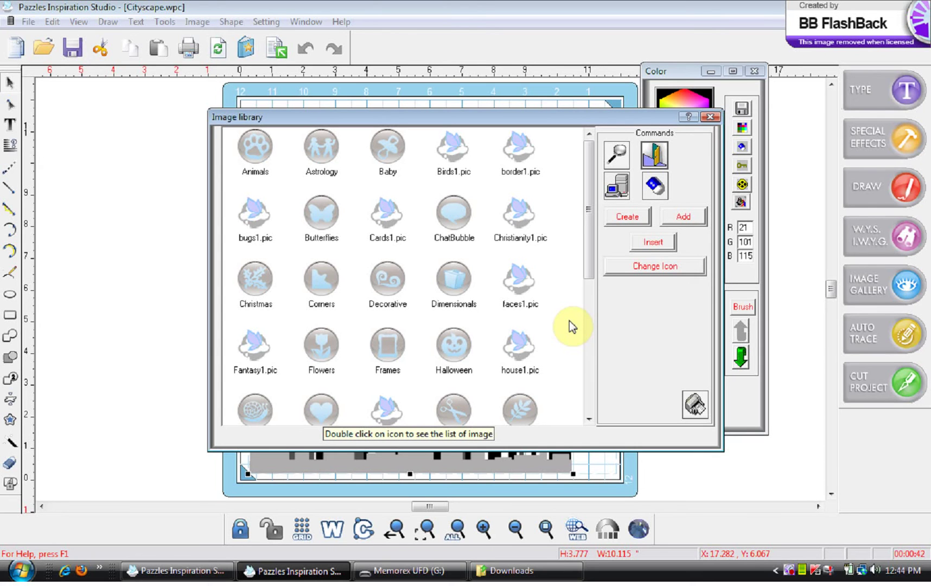
# Step: Create a new image group named 'buildings' in the Image library
pyautogui.moveTo(589, 226)
pyautogui.mouseDown()
pyautogui.moveTo(590, 367)
pyautogui.moveTo(591, 211)
pyautogui.mouseUp()
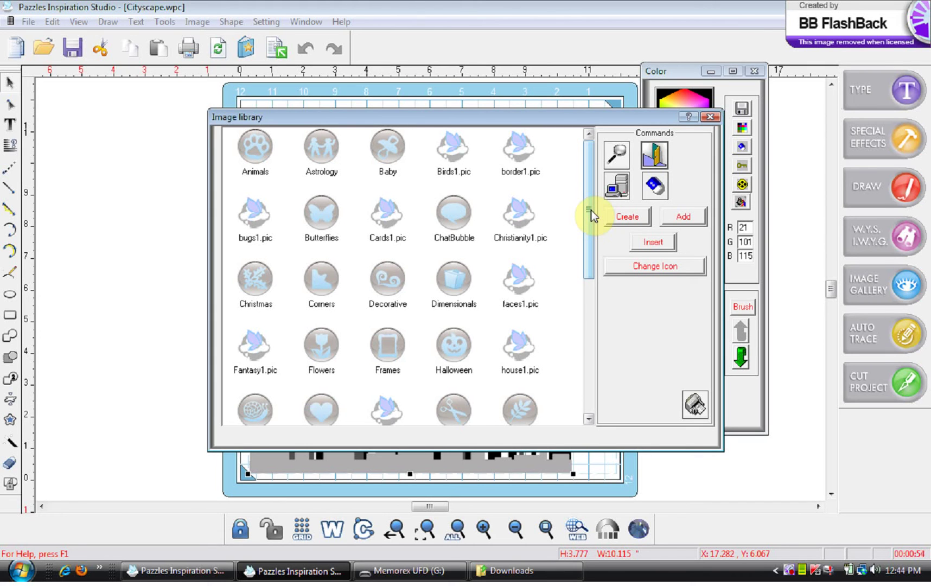
pyautogui.click(627, 217)
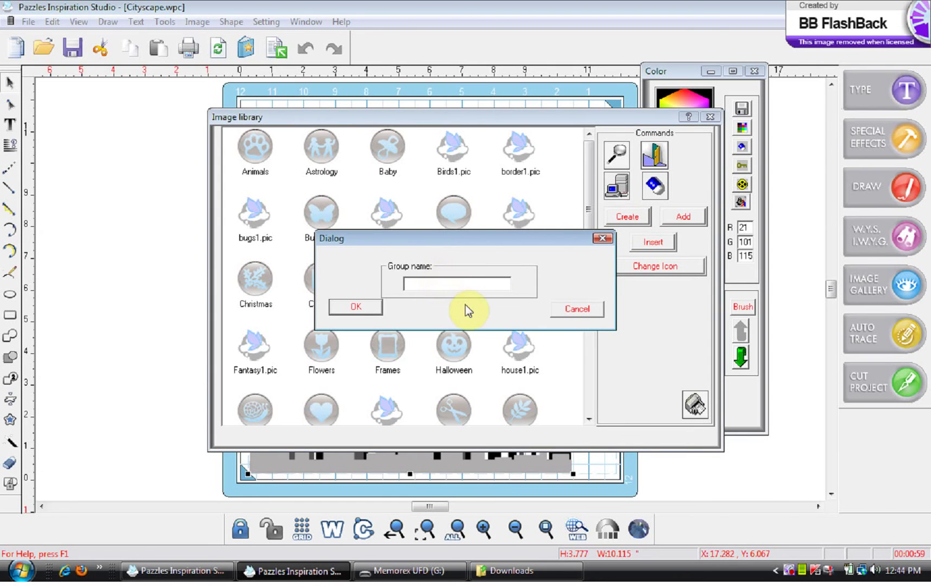
pyautogui.write('buildings')
pyautogui.click(368, 311)
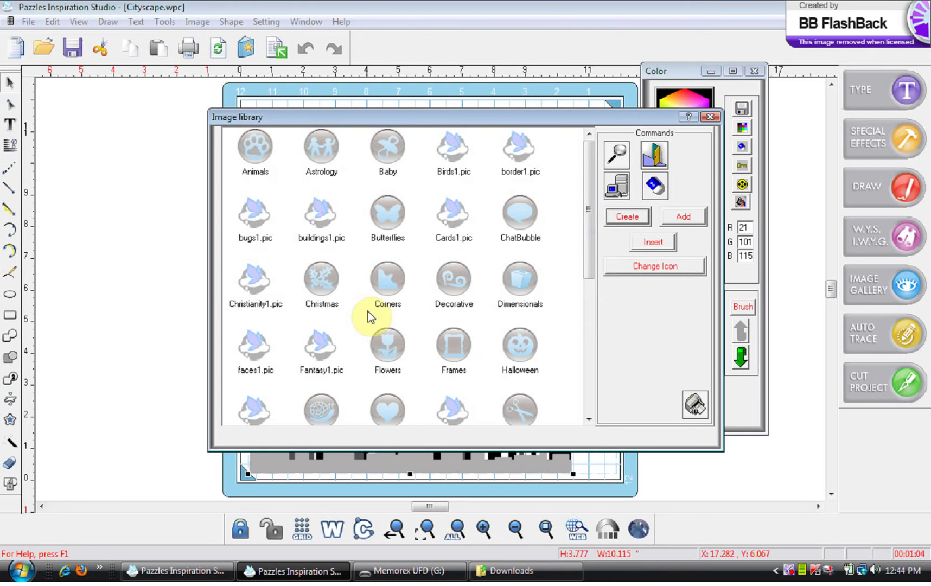
# Step: Add the skyline to buildings1.pic, check its contents, and close the library
pyautogui.click(318, 221)
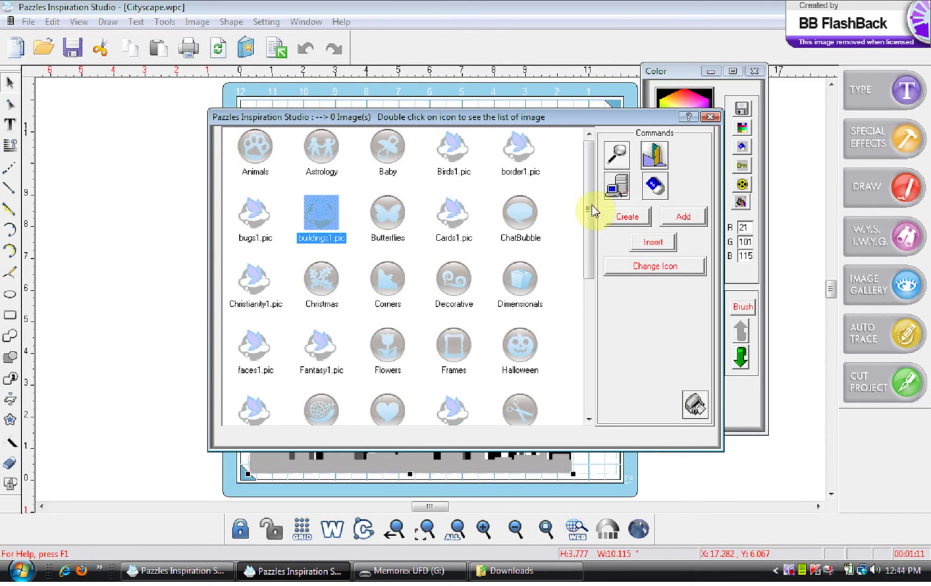
pyautogui.click(689, 219)
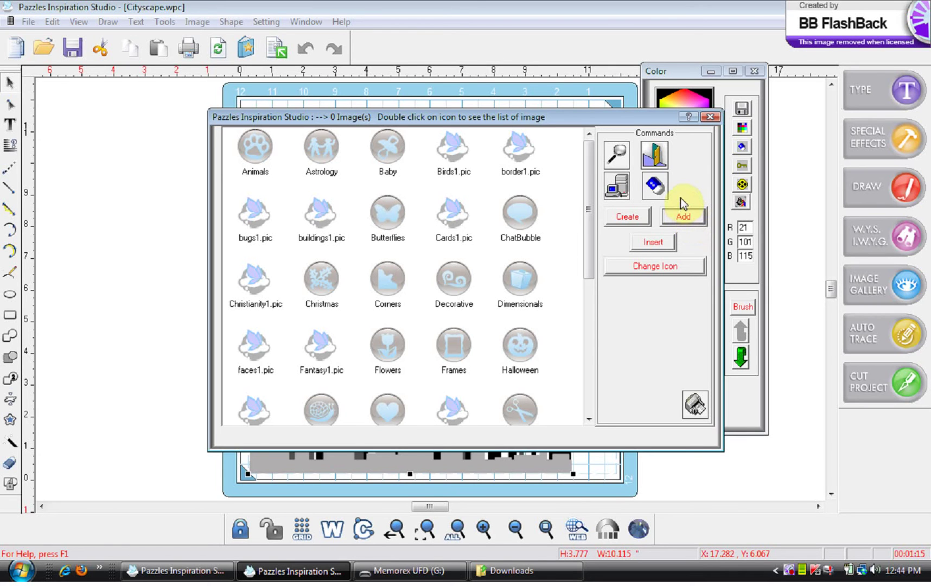
pyautogui.doubleClick(324, 219)
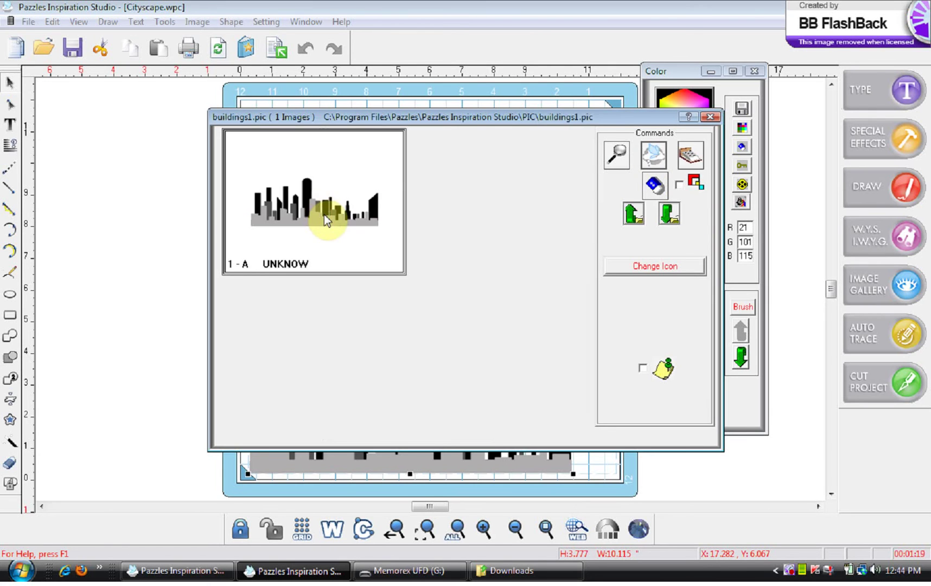
pyautogui.click(711, 117)
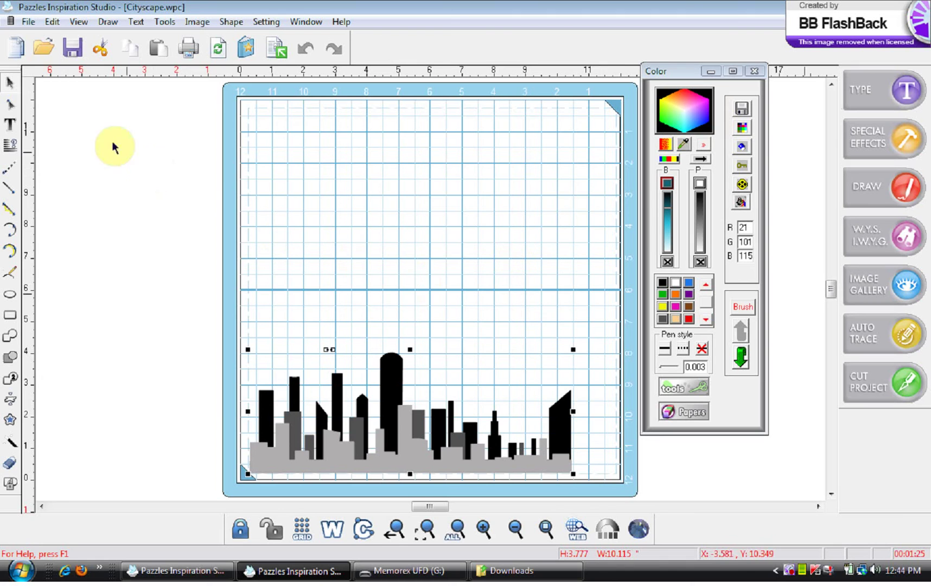
# Step: Open Save As for Cityscape.wpc and browse to the Memorex UFD (G:) drive
pyautogui.click(29, 25)
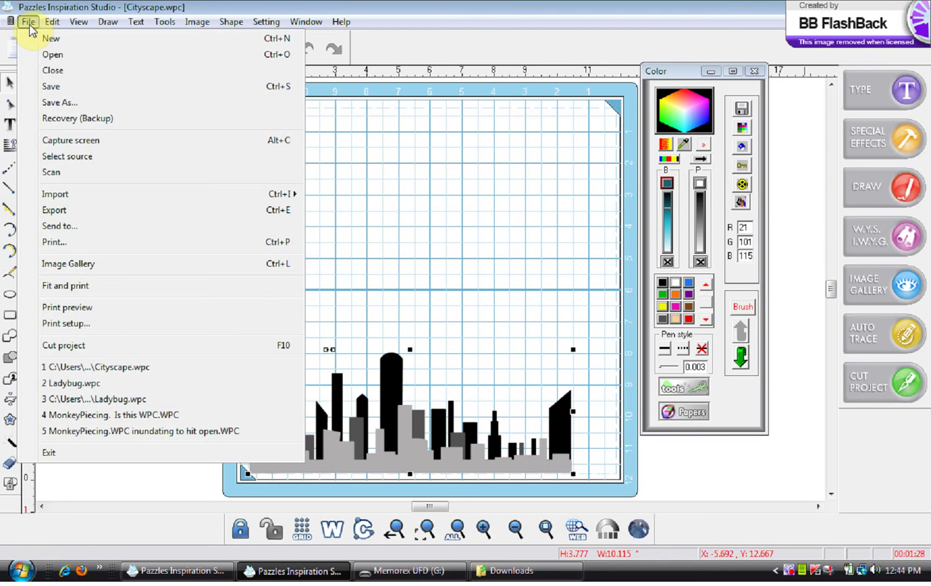
pyautogui.click(65, 100)
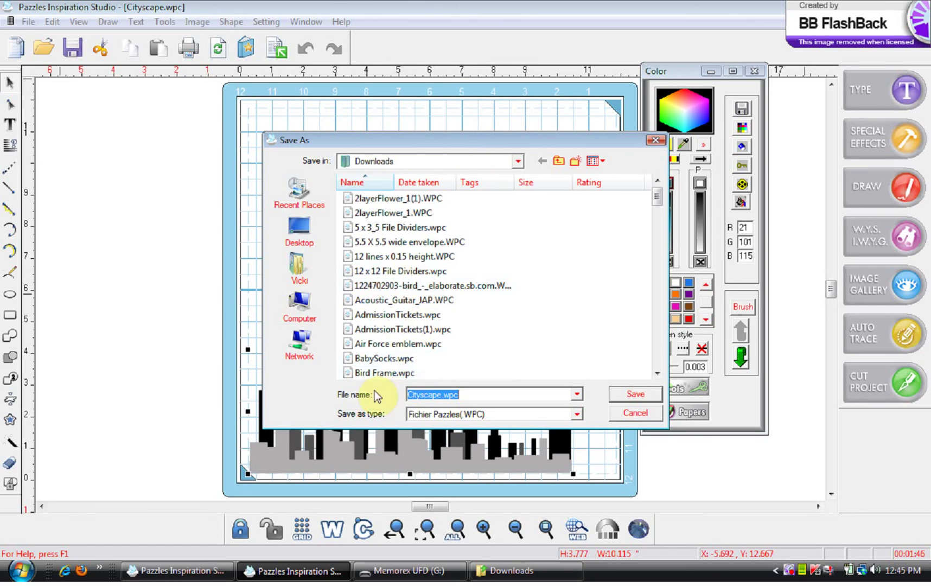
pyautogui.click(313, 312)
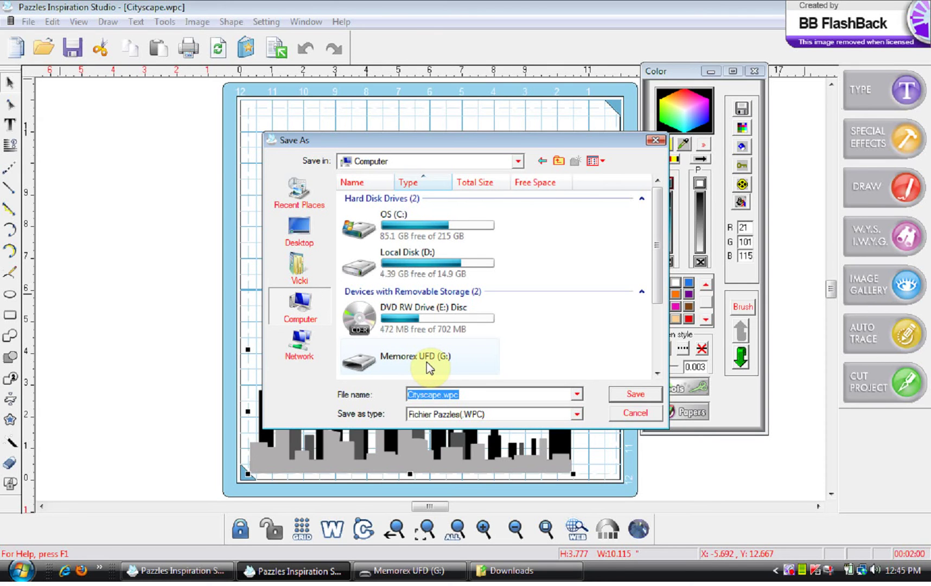
pyautogui.doubleClick(427, 367)
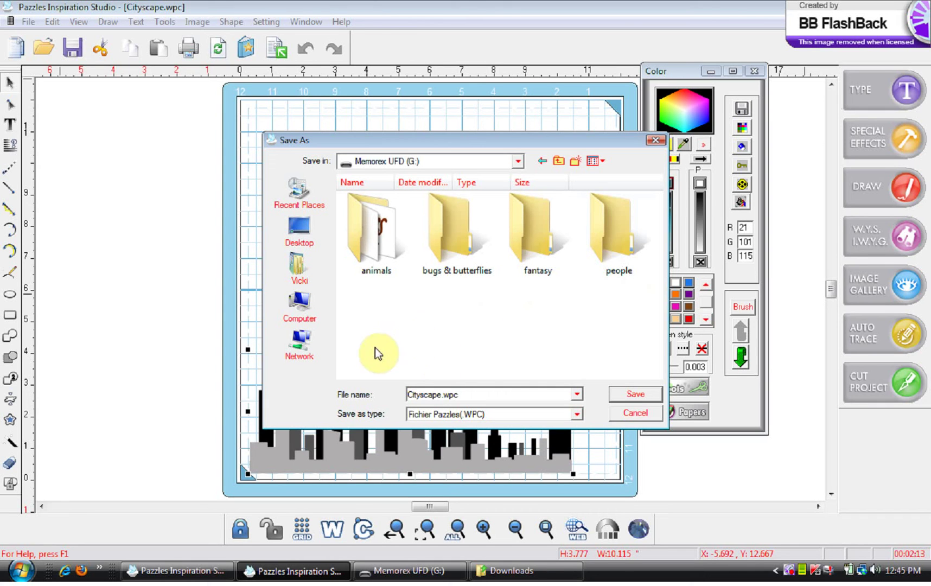
# Step: Create a 'Buidings' folder on the G: drive and save Cityscape.wpc inside it
pyautogui.rightClick(338, 227)
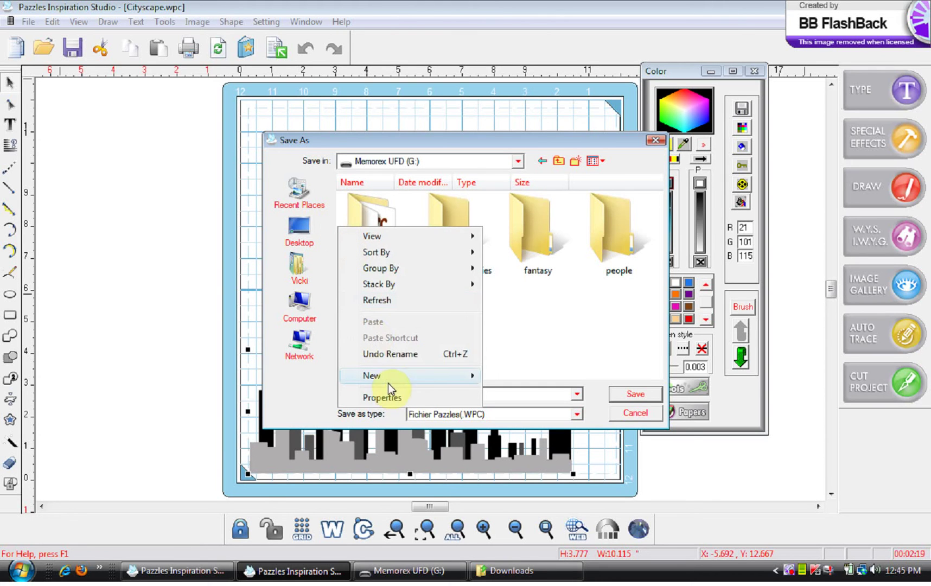
pyautogui.moveTo(415, 382)
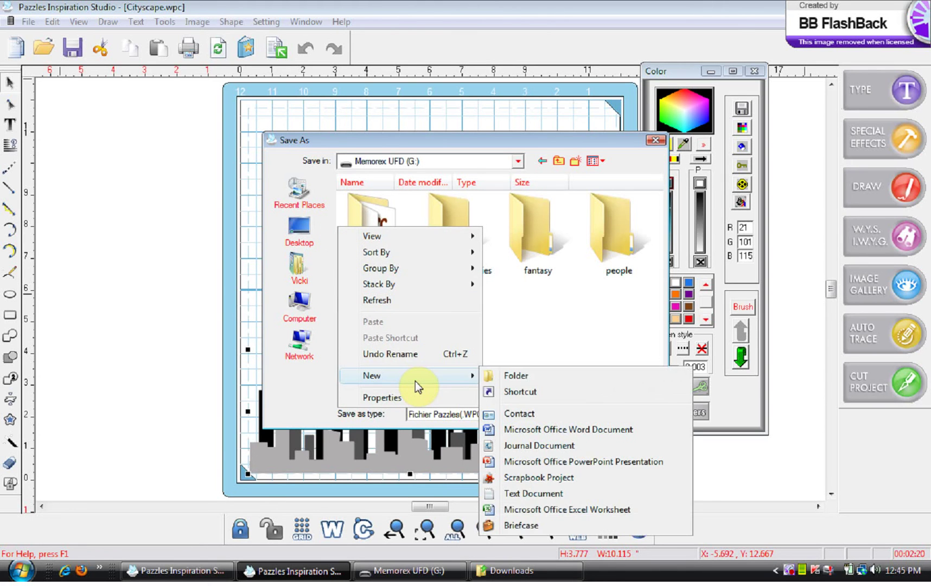
pyautogui.click(525, 376)
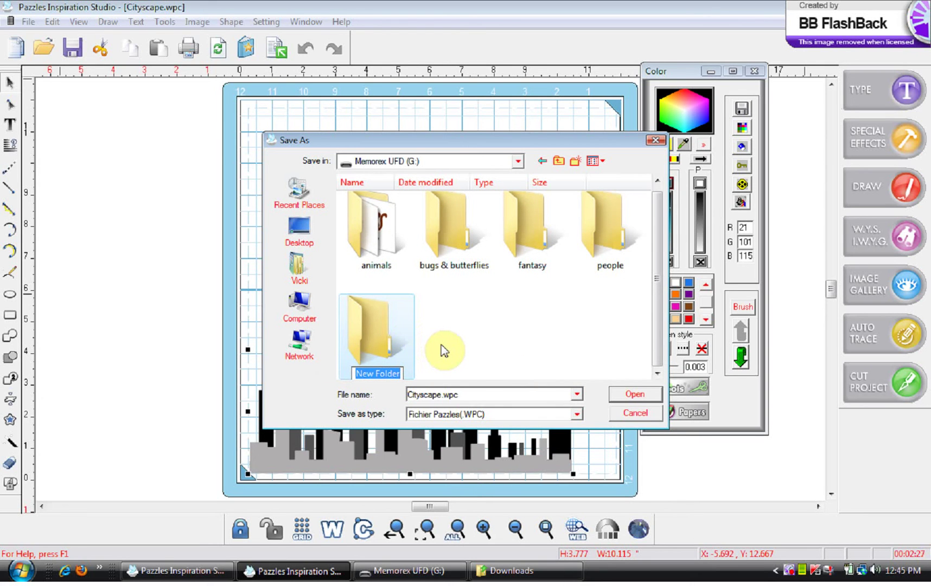
pyautogui.write('Bui')
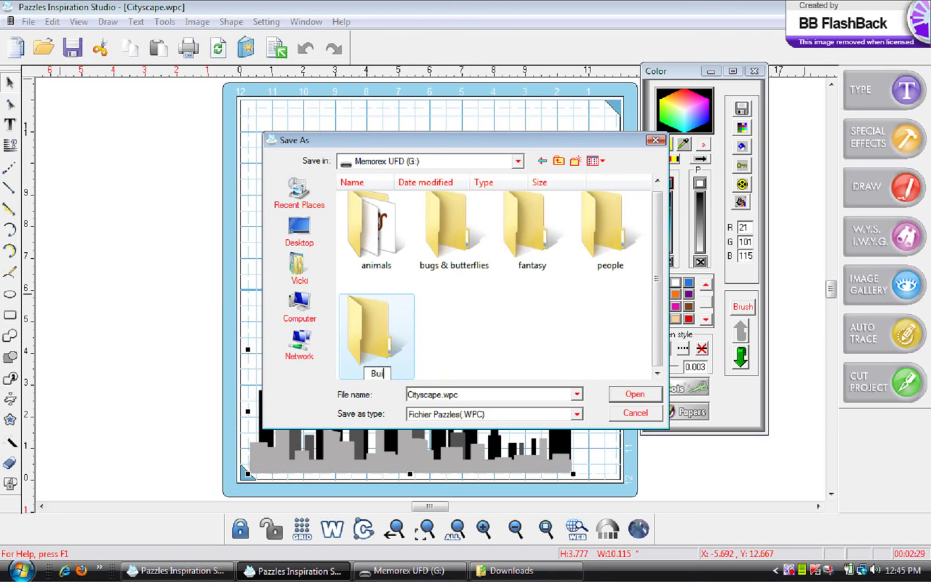
pyautogui.write('dings')
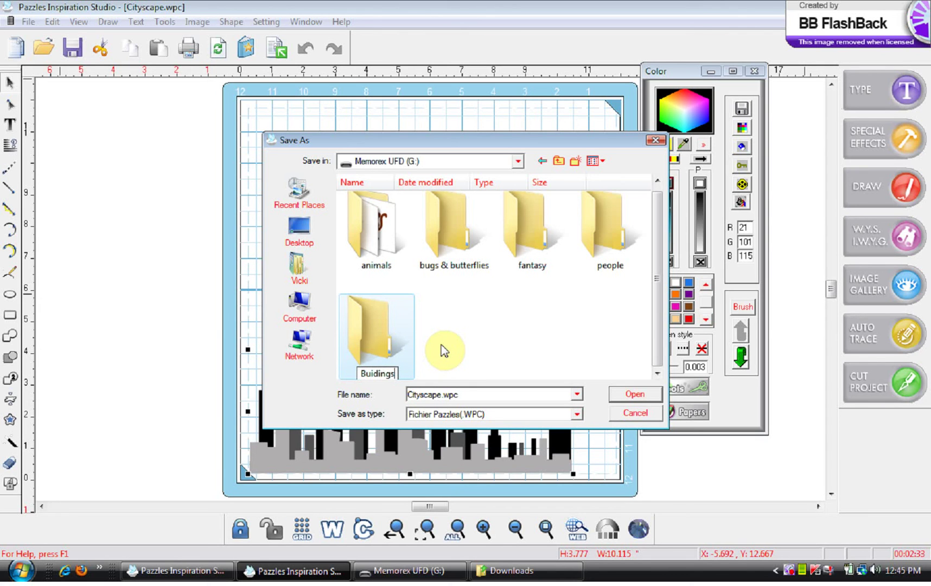
pyautogui.press('Return')
pyautogui.press('Return')
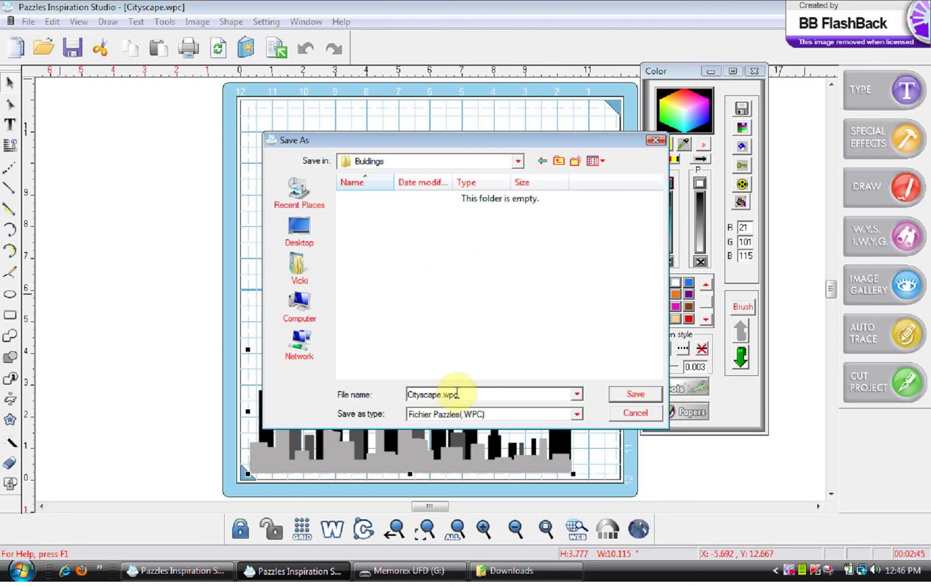
pyautogui.click(633, 395)
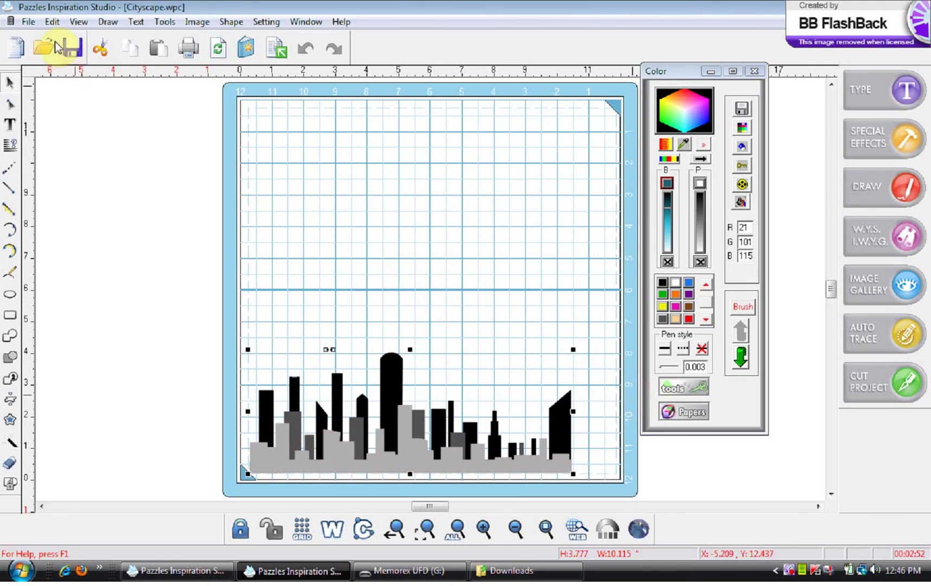
# Step: Export the design as a JPG named 'Cityscape' into the Buidings folder
pyautogui.click(34, 22)
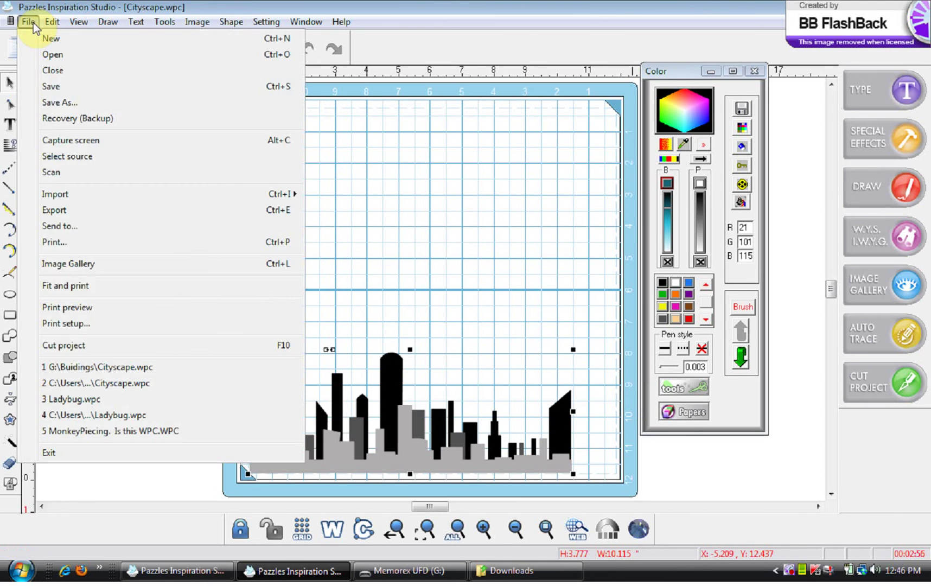
pyautogui.click(66, 211)
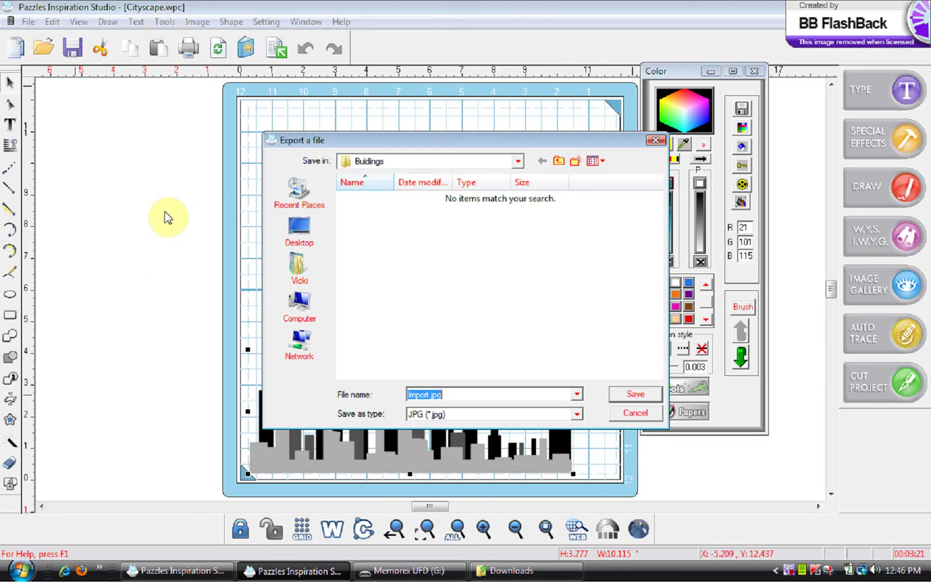
pyautogui.write('C')
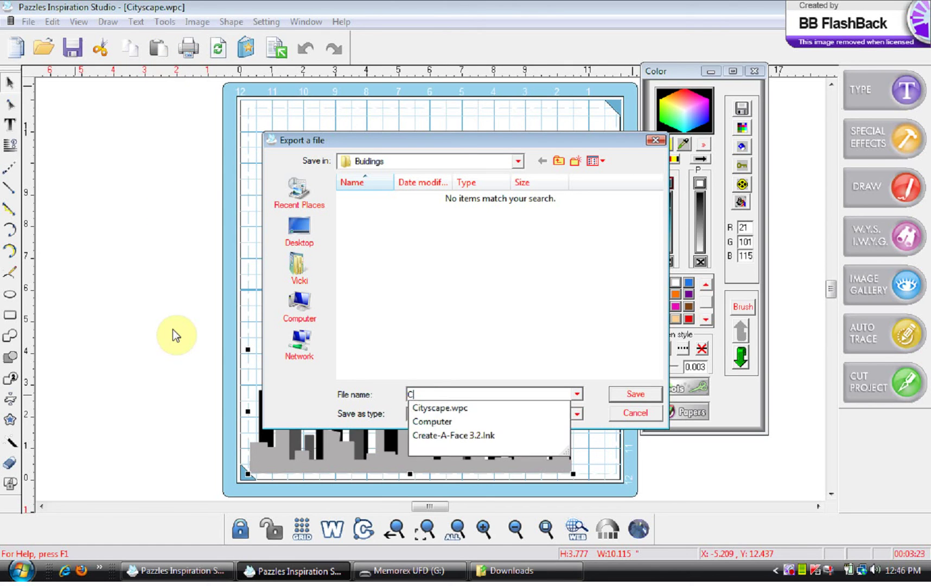
pyautogui.write('ityscape')
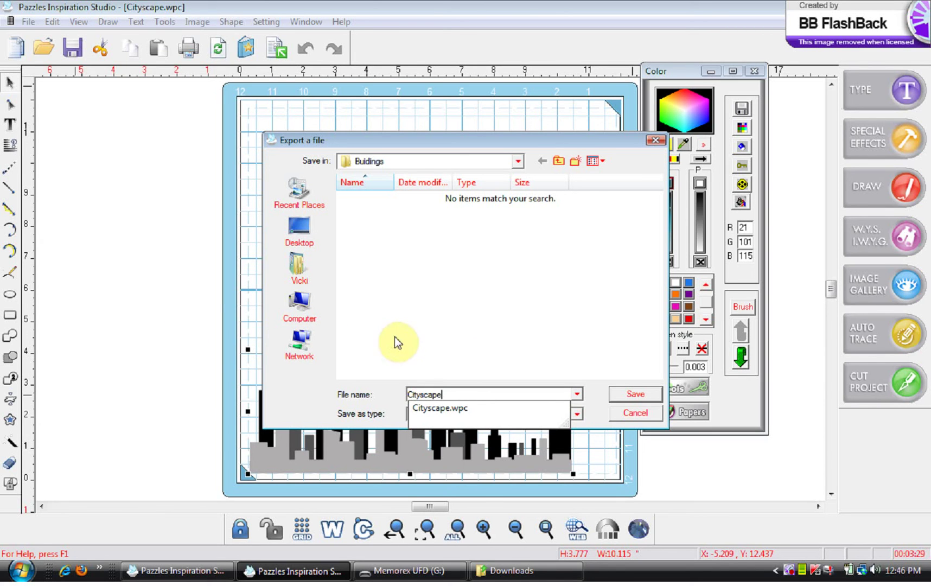
pyautogui.click(640, 395)
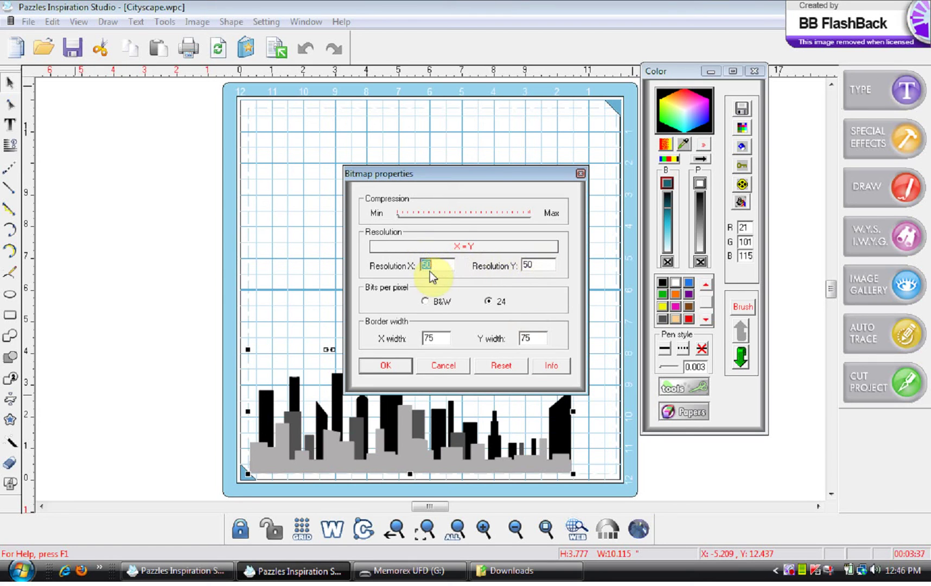
# Step: Accept the 50 x 50, 24-bit bitmap settings, then preview the print and open Print
pyautogui.click(394, 366)
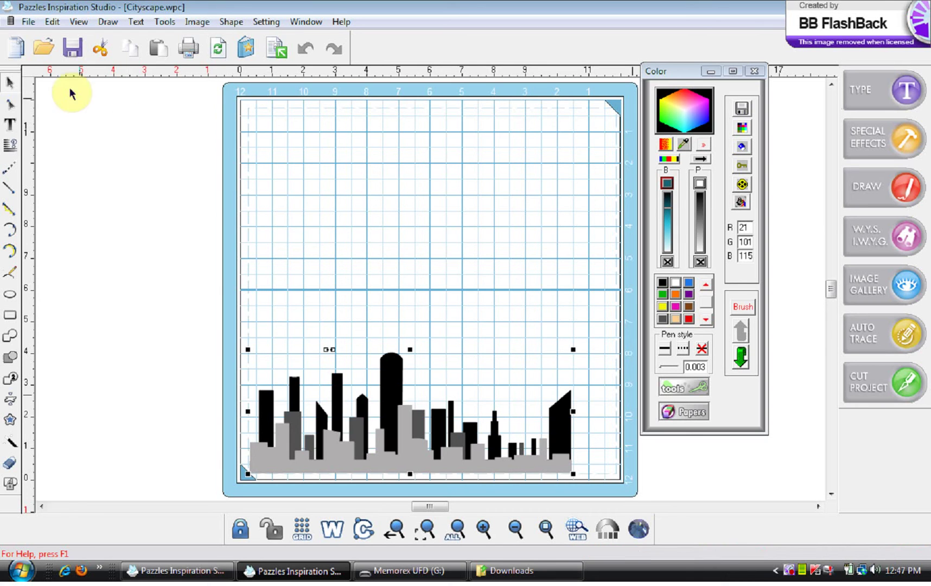
pyautogui.click(30, 23)
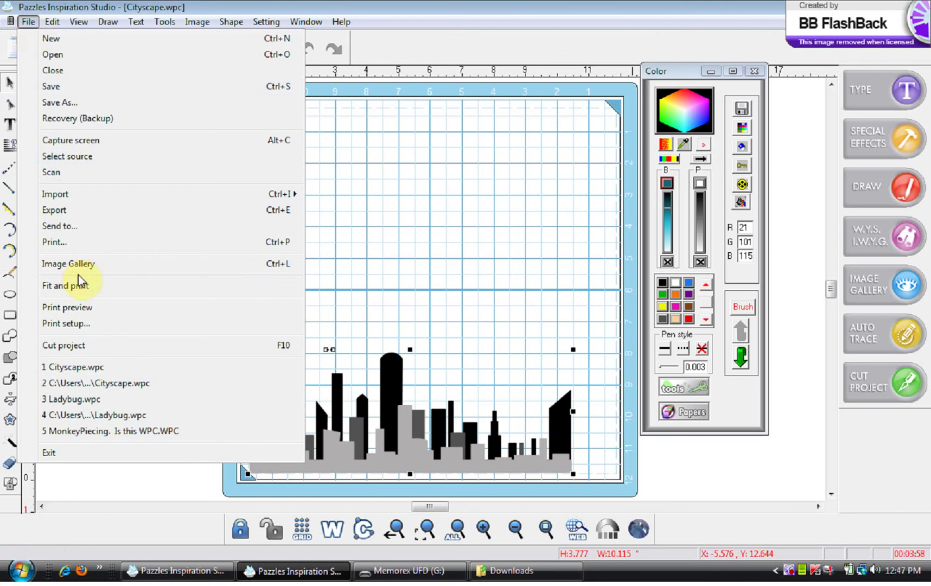
pyautogui.click(87, 313)
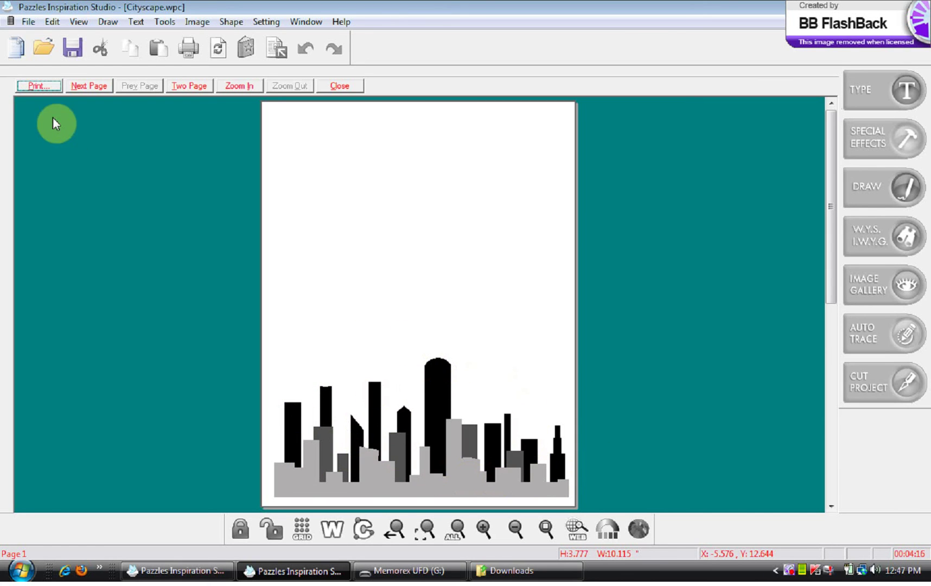
pyautogui.click(38, 86)
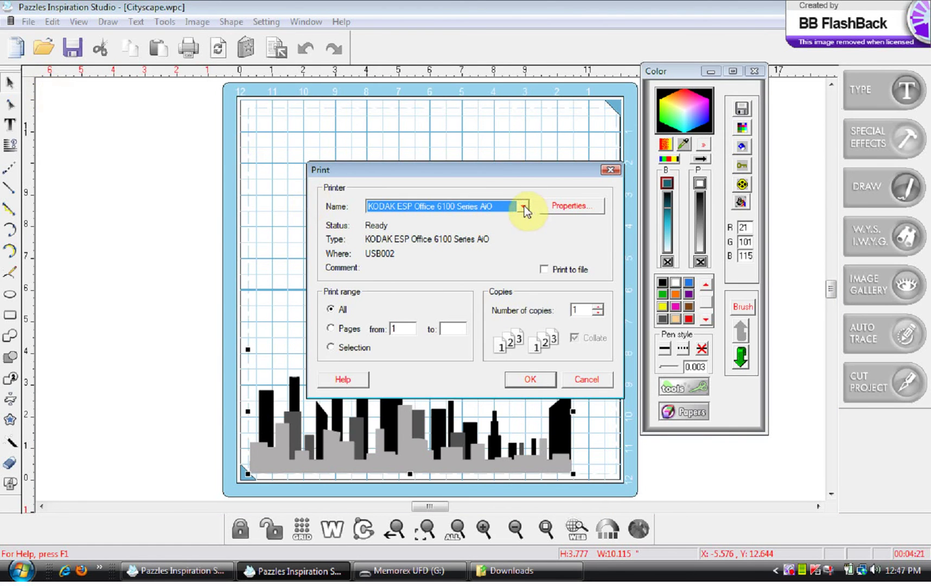
# Step: Print the cityscape to CutePDF Writer and bring back the Memorex UFD (G:) window
pyautogui.click(523, 207)
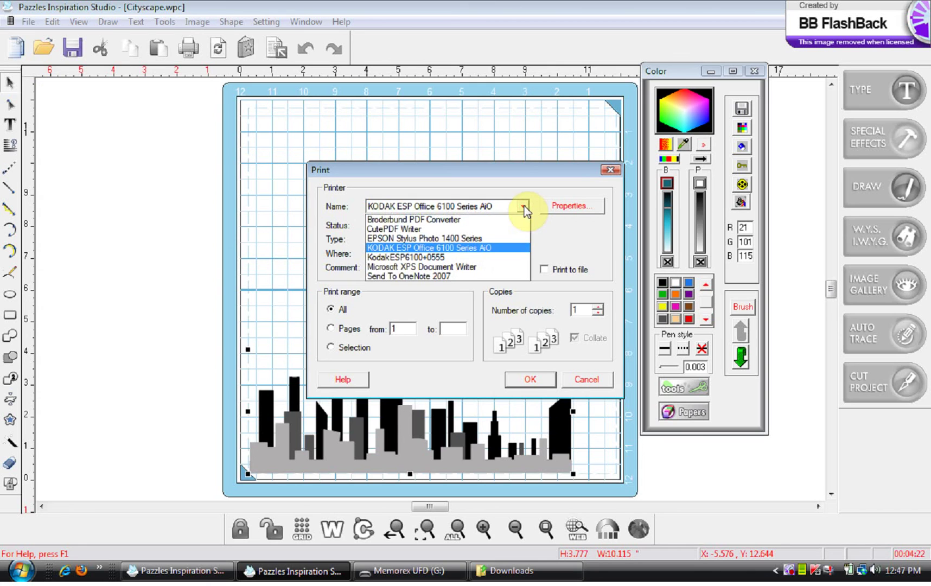
pyautogui.click(428, 234)
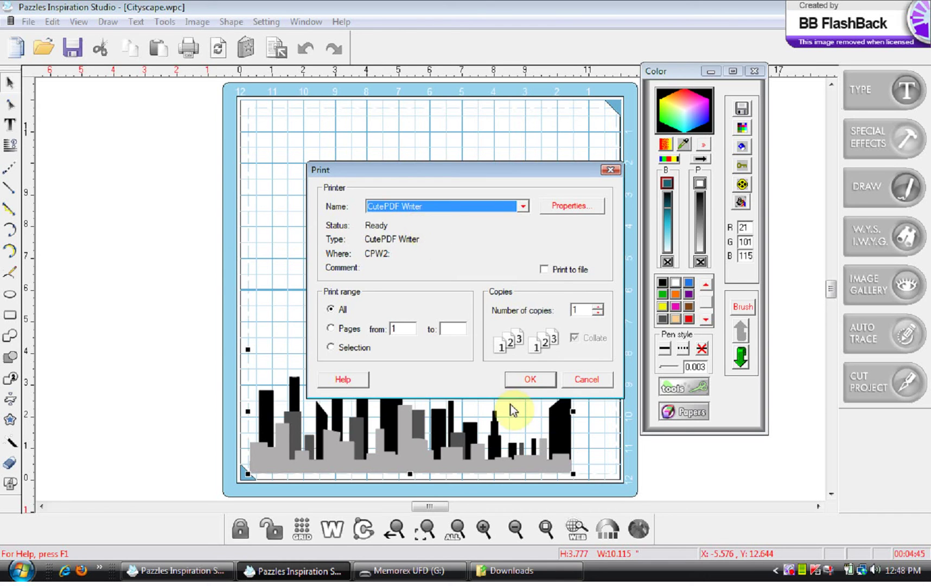
pyautogui.click(531, 378)
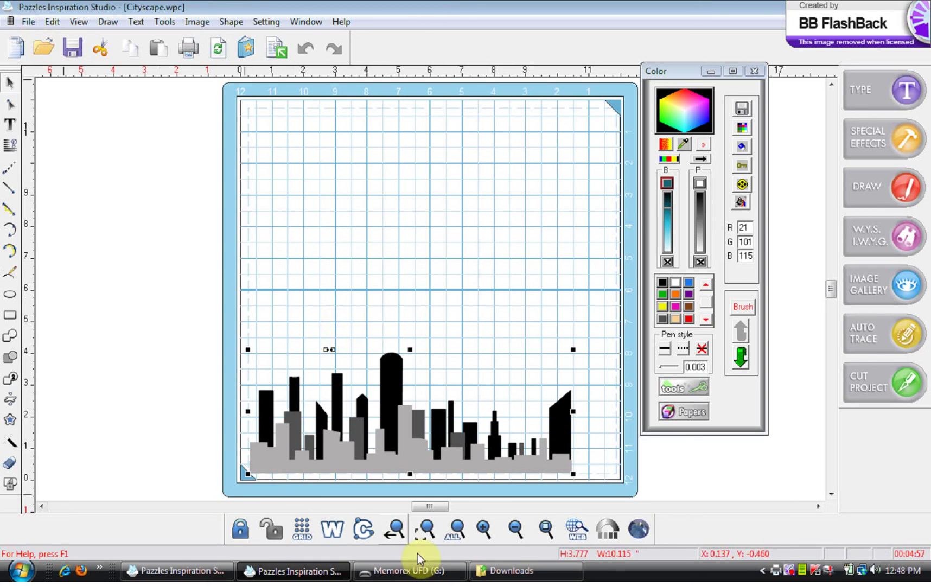
pyautogui.click(411, 572)
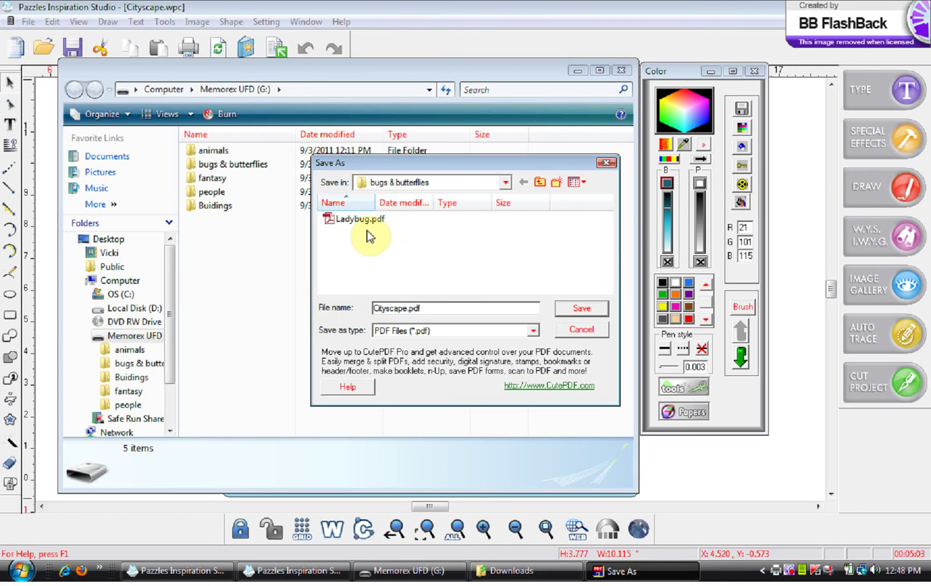
# Step: Save Cityscape.pdf into the Buidings folder on the Memorex UFD (G:) flash drive
pyautogui.click(507, 185)
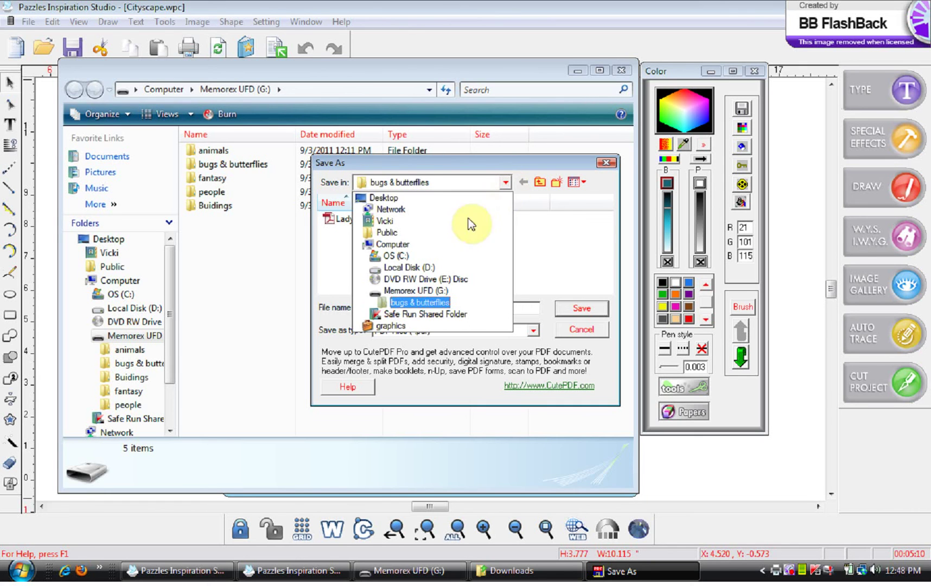
pyautogui.click(419, 291)
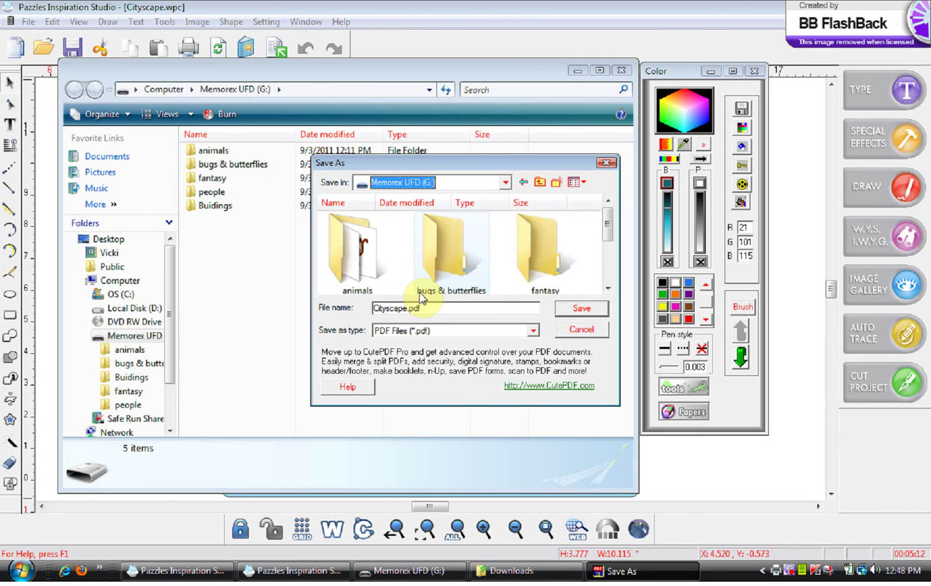
pyautogui.moveTo(605, 218); pyautogui.dragTo(609, 263)
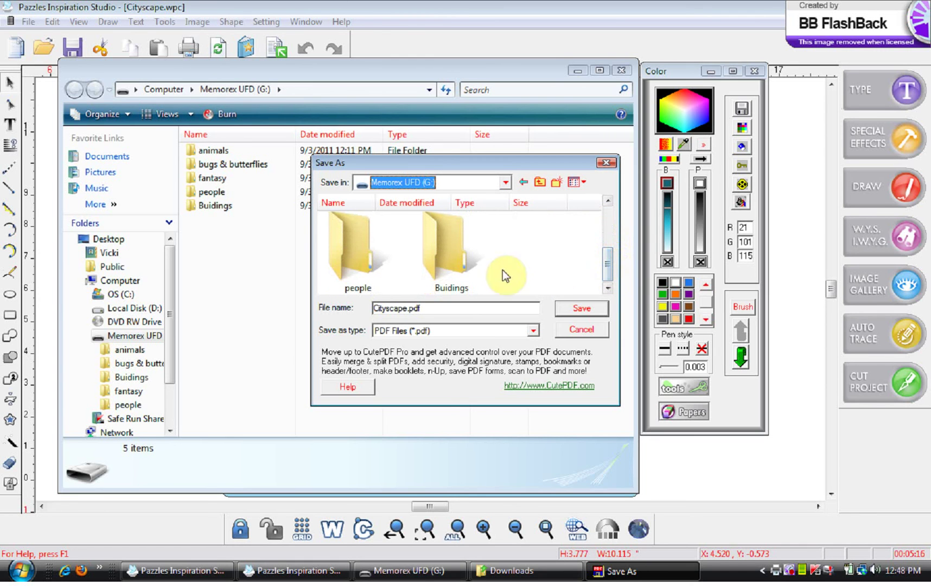
pyautogui.click(458, 260)
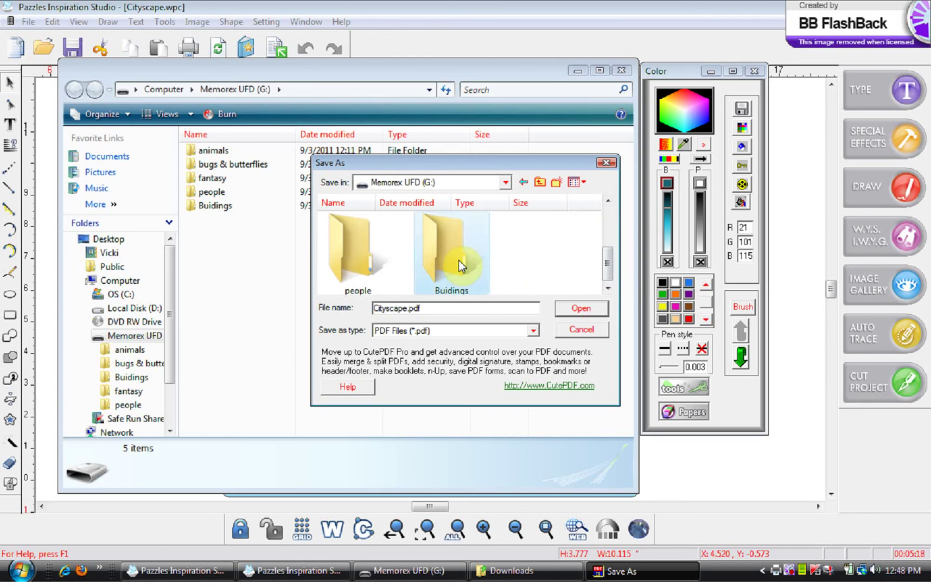
pyautogui.click(571, 308)
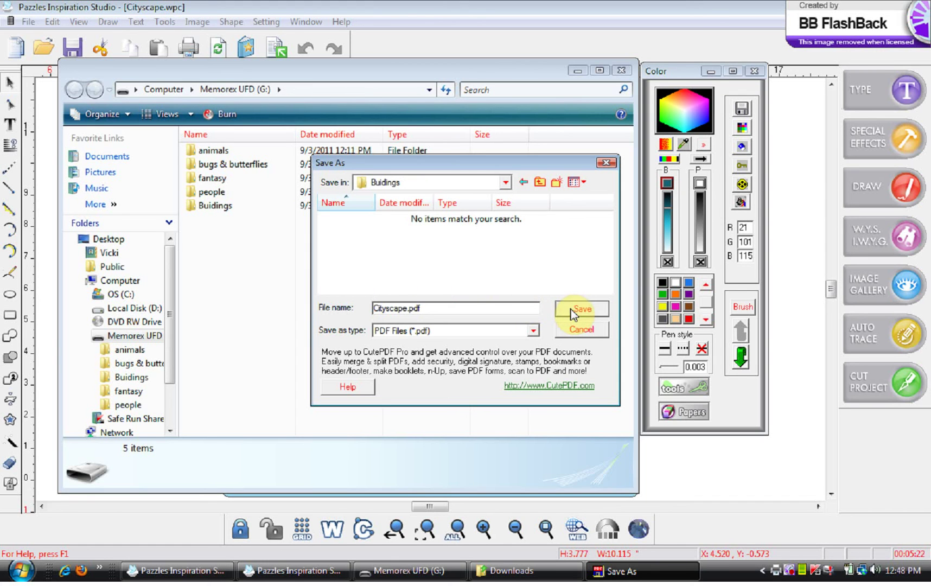
pyautogui.click(571, 308)
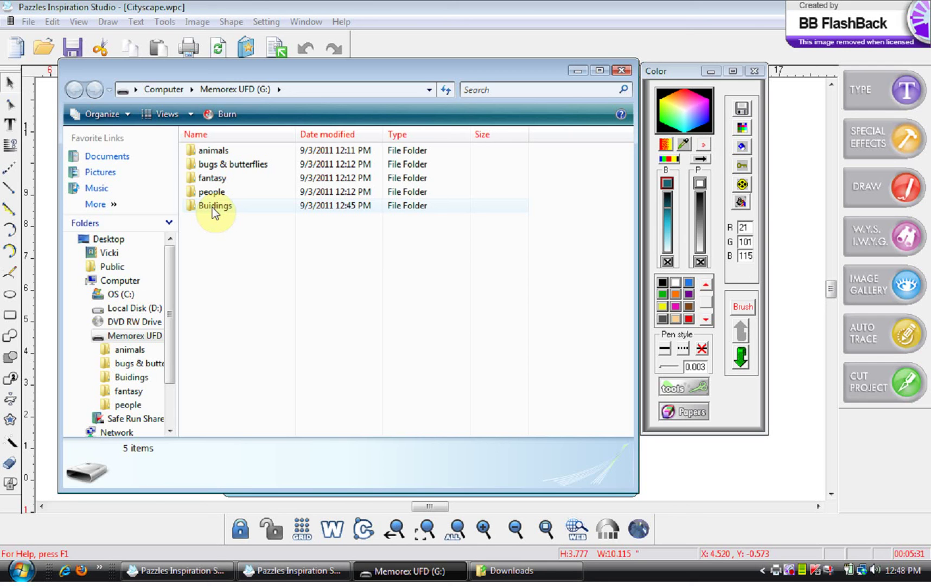
# Step: Rename the Buidings folder, inserting an 'l' to spell Buildings
pyautogui.doubleClick(213, 207)
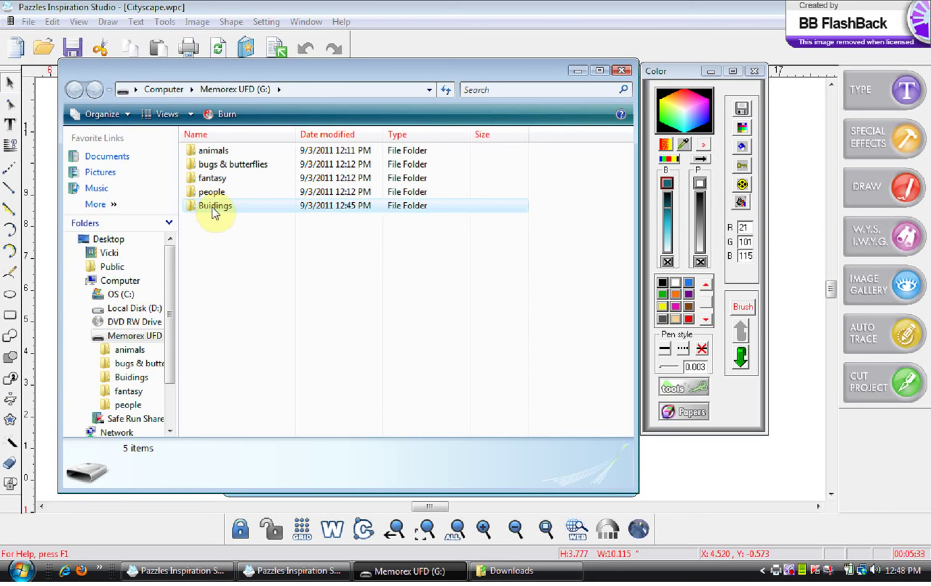
pyautogui.rightClick(213, 207)
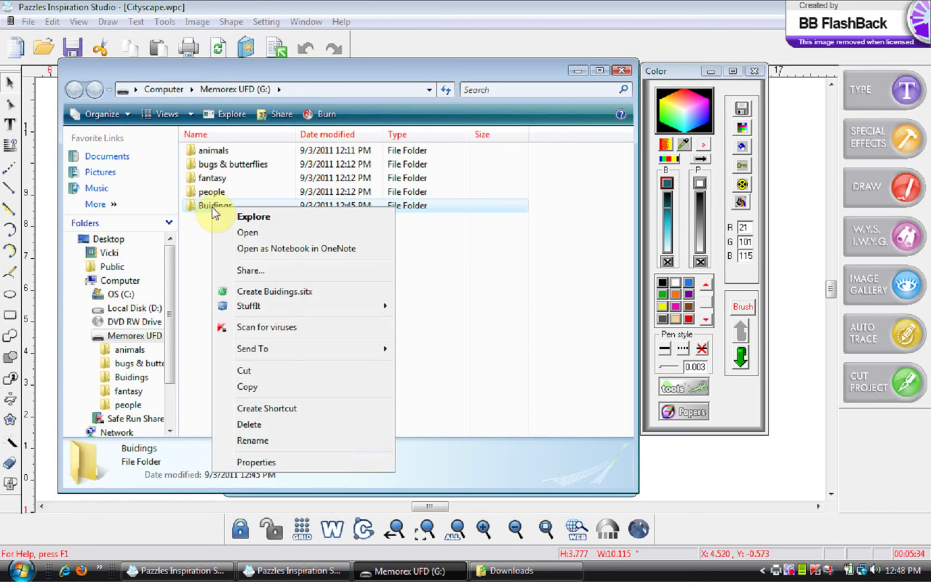
pyautogui.click(250, 439)
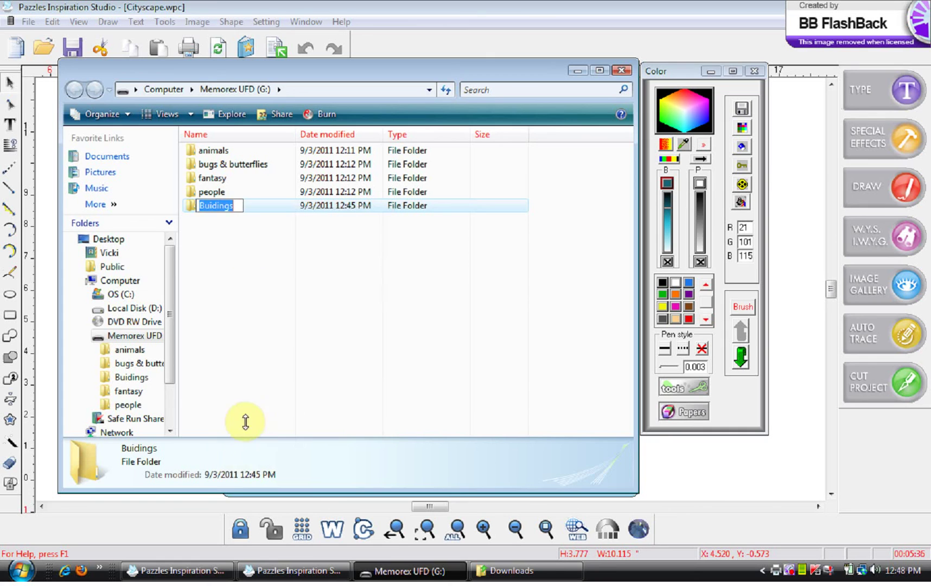
pyautogui.click(213, 206)
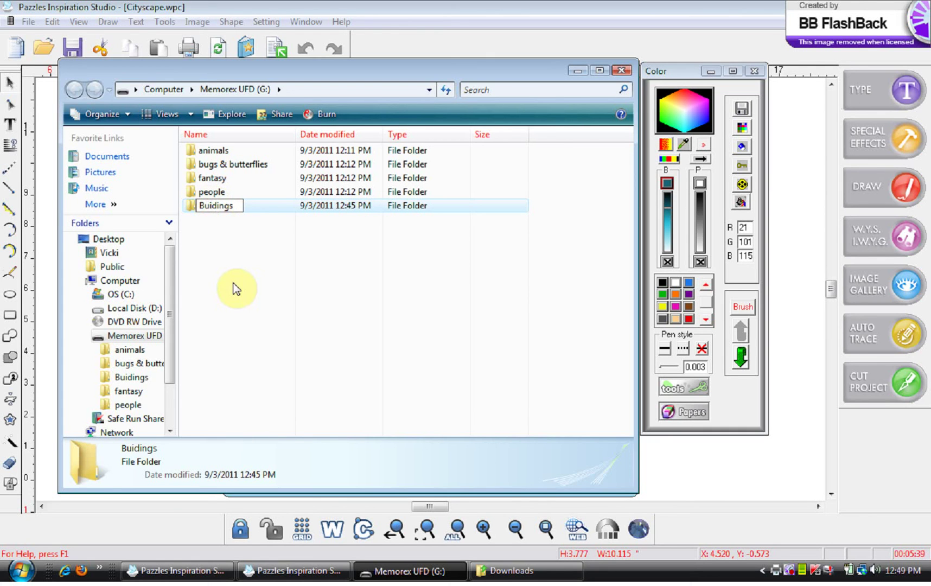
pyautogui.write('l')
# Step: Cancel the Folder In Use warning, leaving the name unchanged, and open the Buidings folder
pyautogui.click(236, 261)
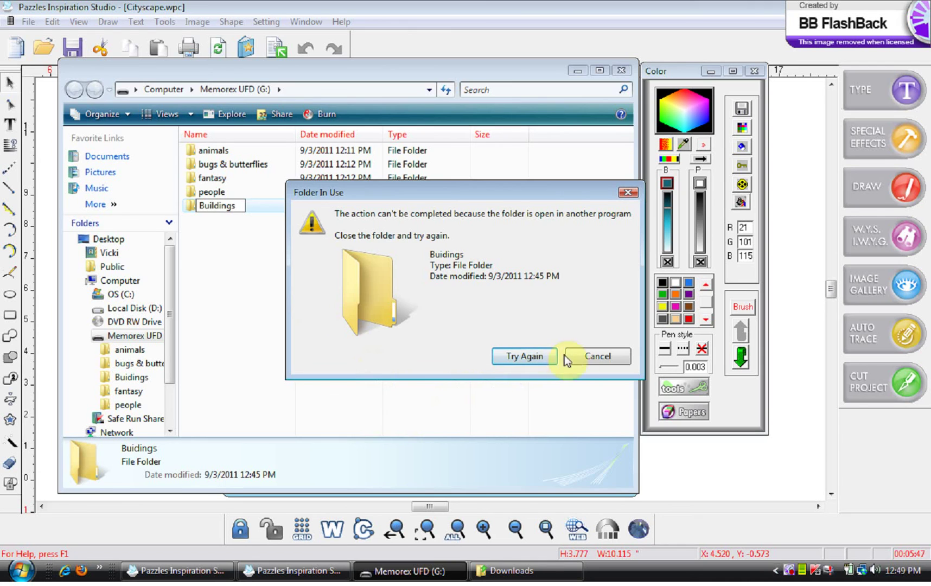
pyautogui.click(584, 357)
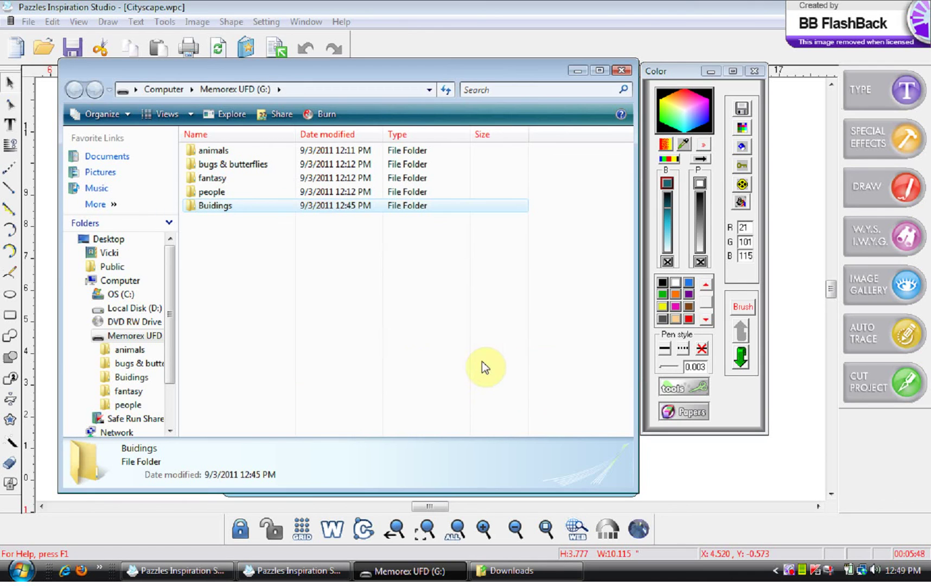
pyautogui.doubleClick(212, 205)
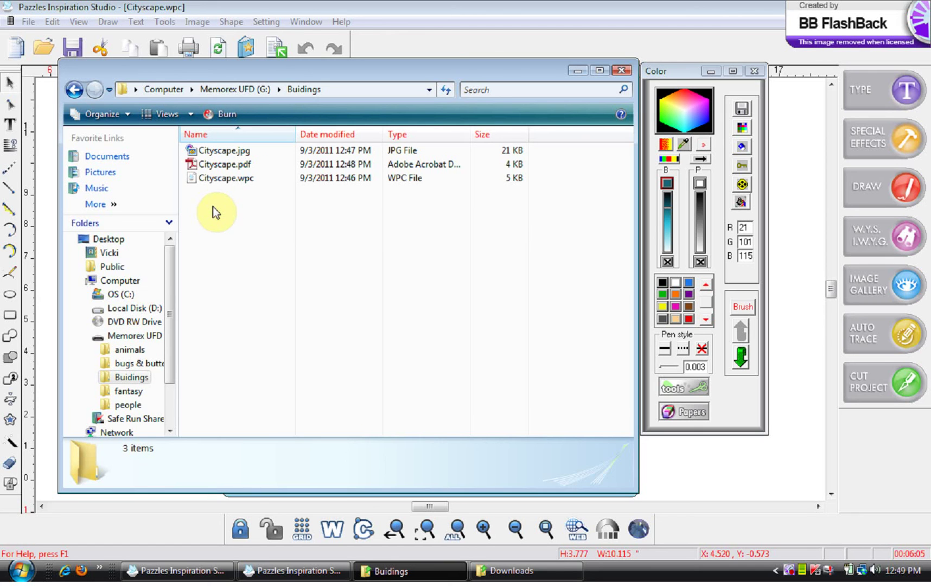
# Step: Switch the Buidings folder to Large Icons to preview Cityscape.jpg, .pdf and .wpc
pyautogui.click(192, 118)
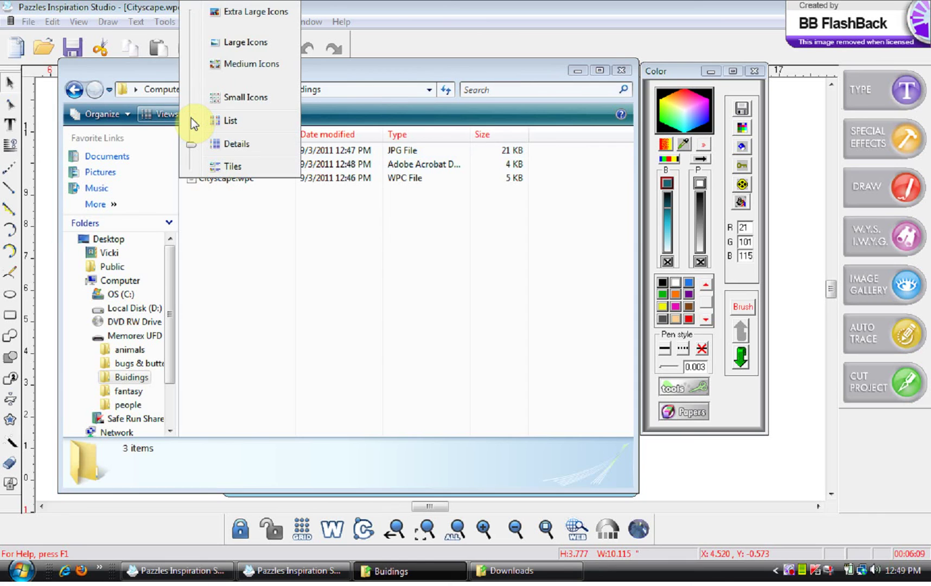
pyautogui.click(225, 42)
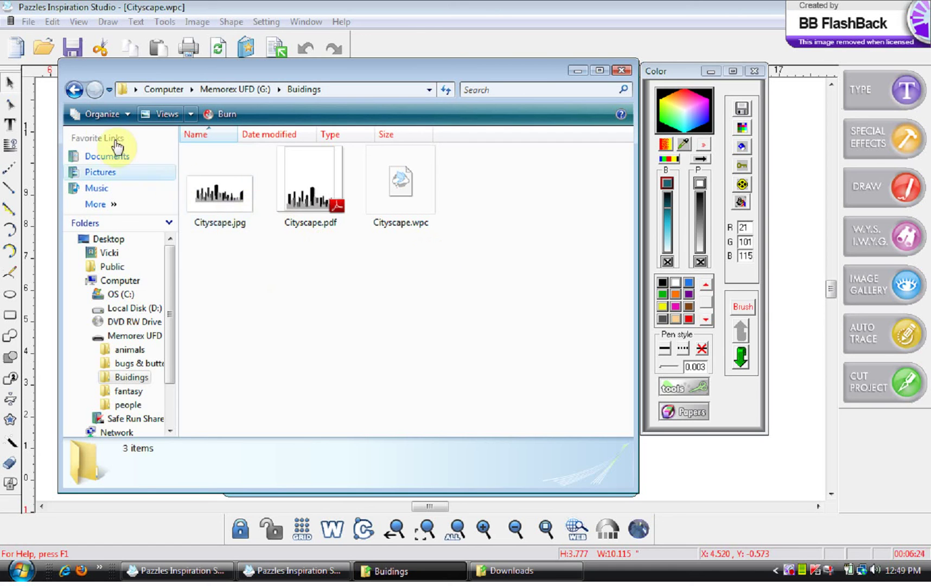
# Step: Return to Memorex UFD (G:) and drag Buidings between bugs & butterflies and fantasy
pyautogui.click(75, 89)
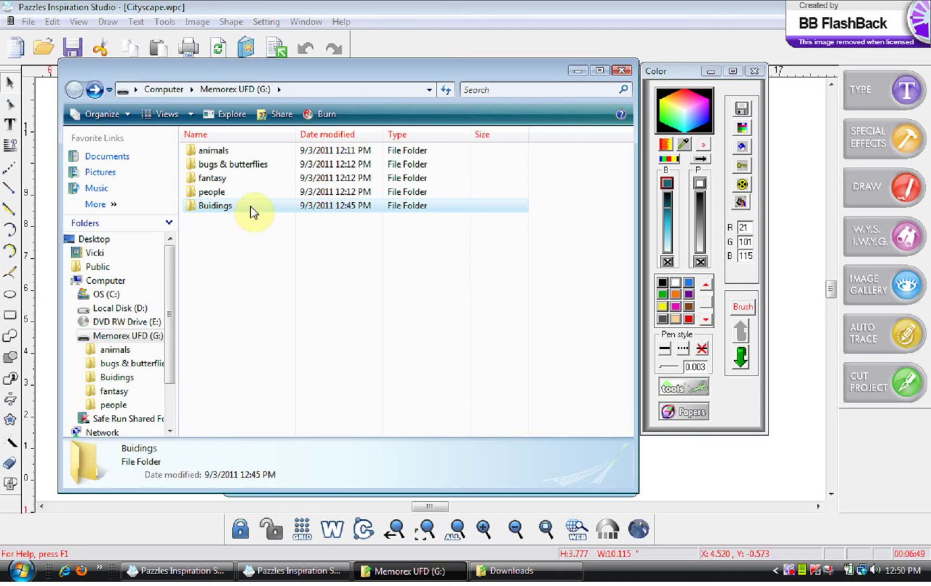
pyautogui.moveTo(251, 206); pyautogui.dragTo(250, 170)
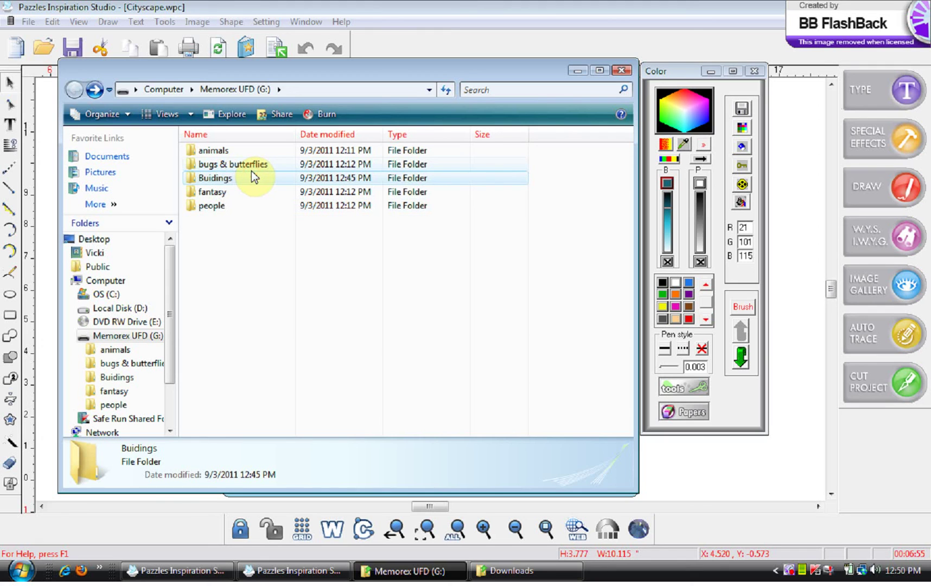